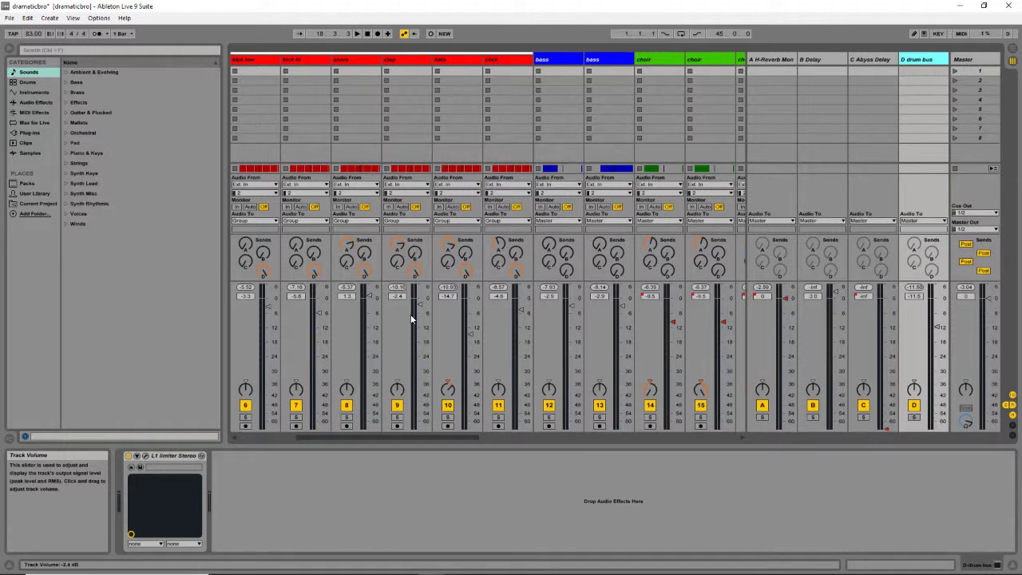
pyautogui.press('space')
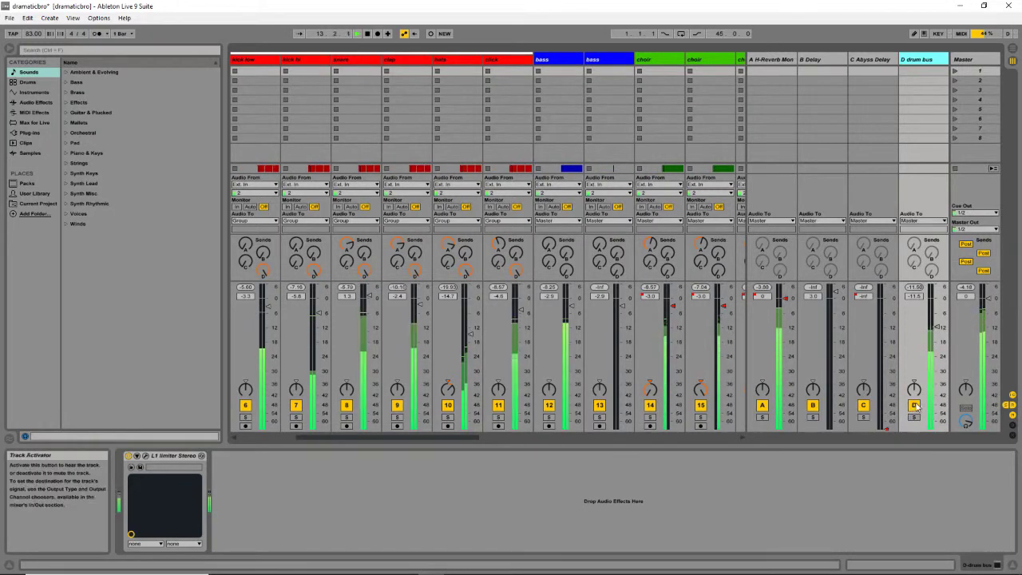
pyautogui.click(914, 406)
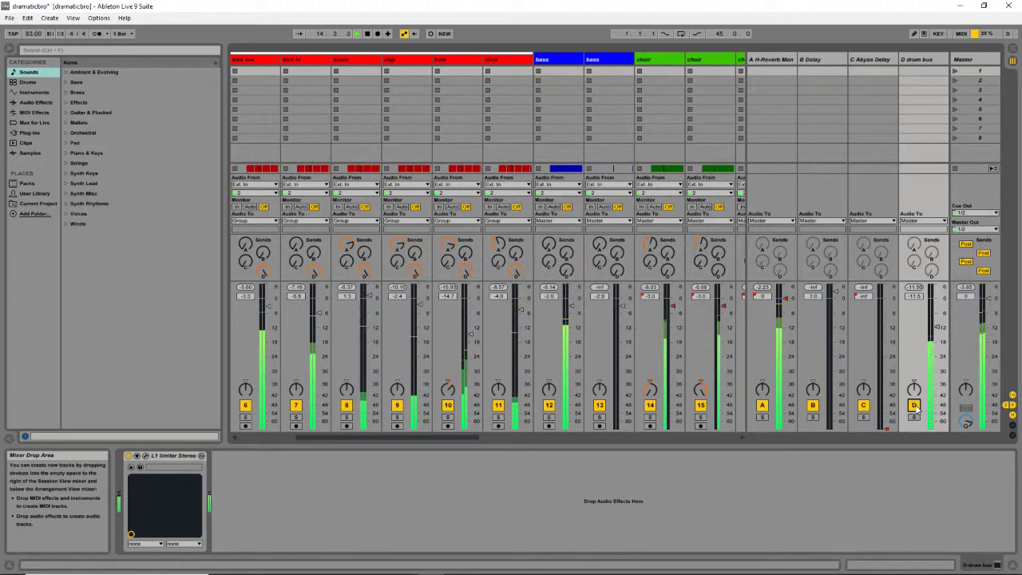
pyautogui.click(914, 405)
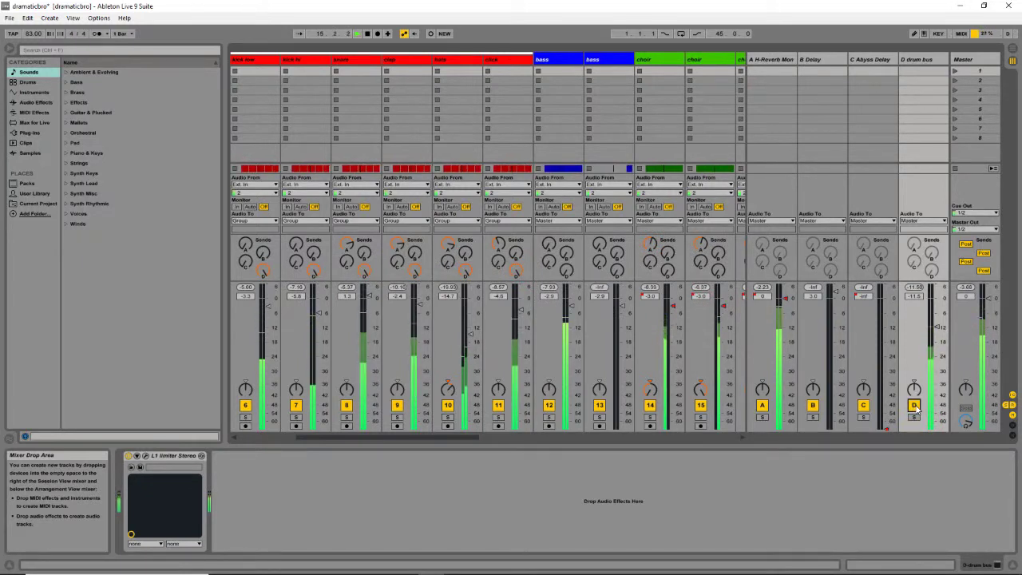
pyautogui.click(913, 406)
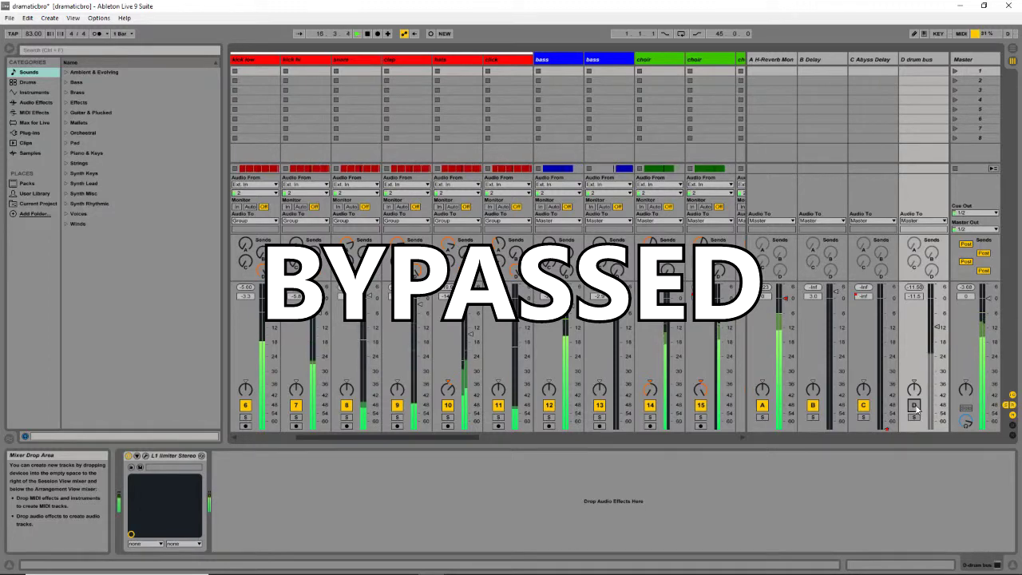
pyautogui.click(914, 405)
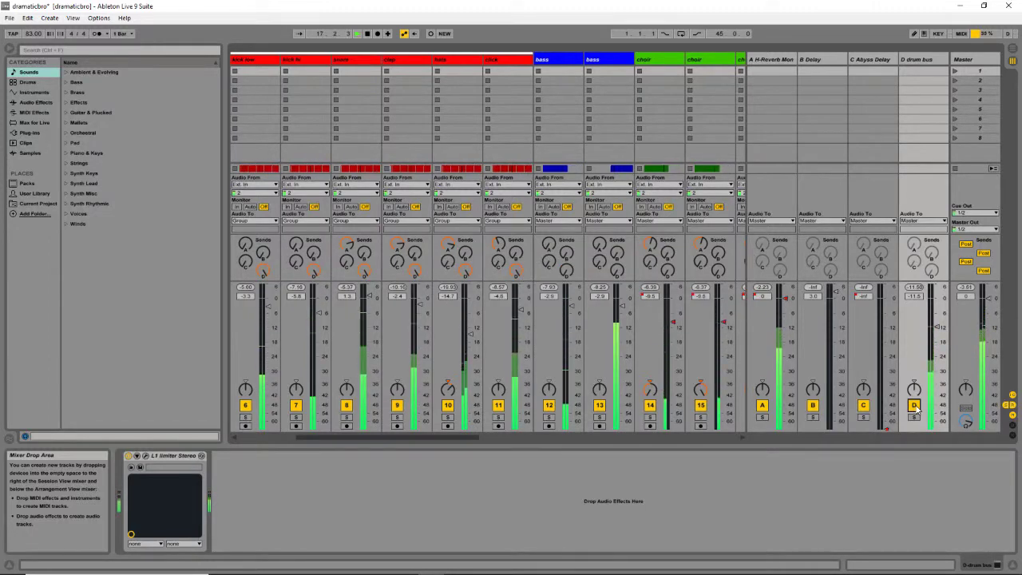
pyautogui.click(914, 405)
pyautogui.click(914, 406)
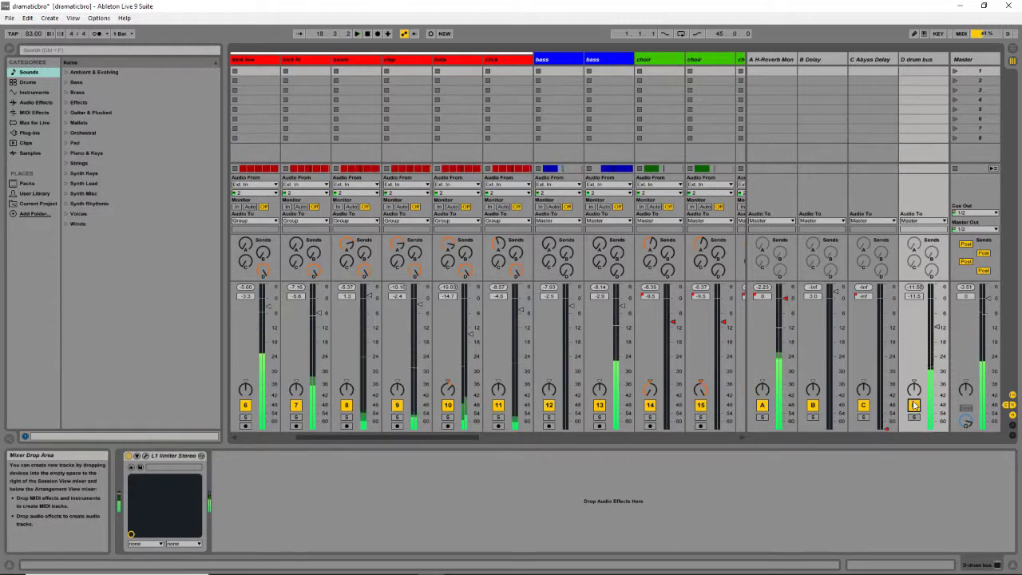
pyautogui.press('space')
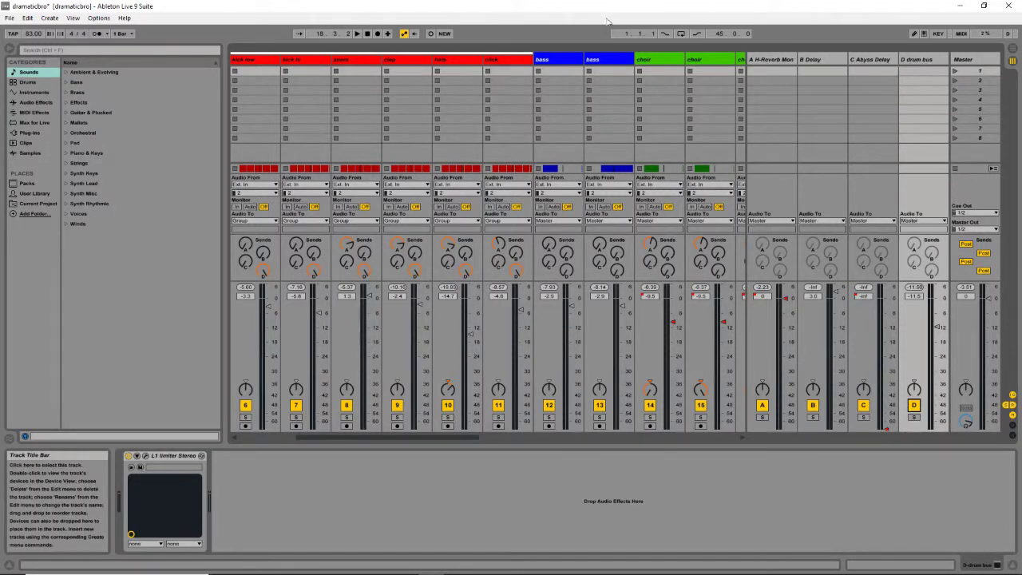
# Set track 6's drum bus send to 0.0 dB and open the D bus's L1 limiter window.
pyautogui.moveTo(261, 267); pyautogui.dragTo(264, 277)
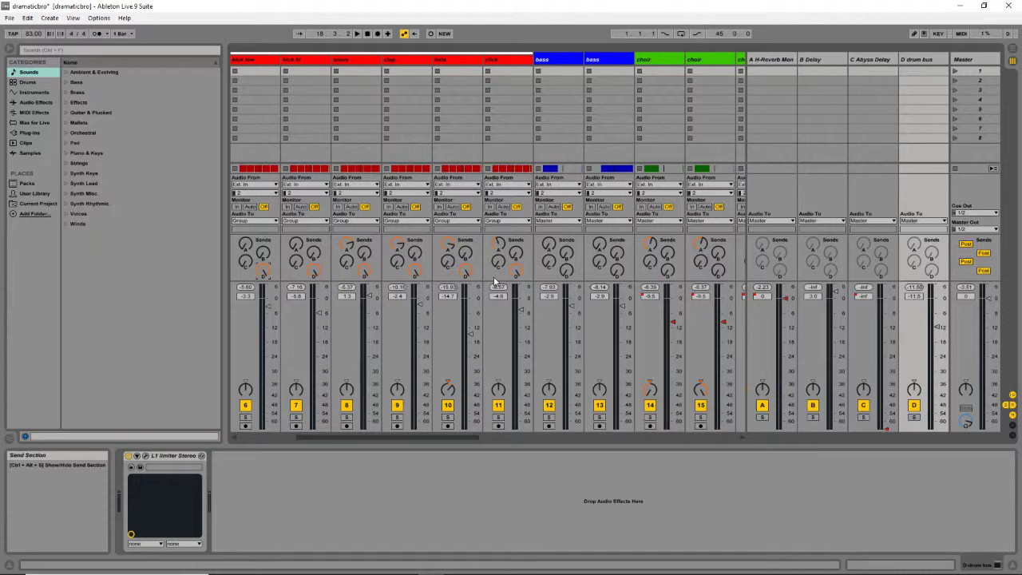
pyautogui.click(918, 60)
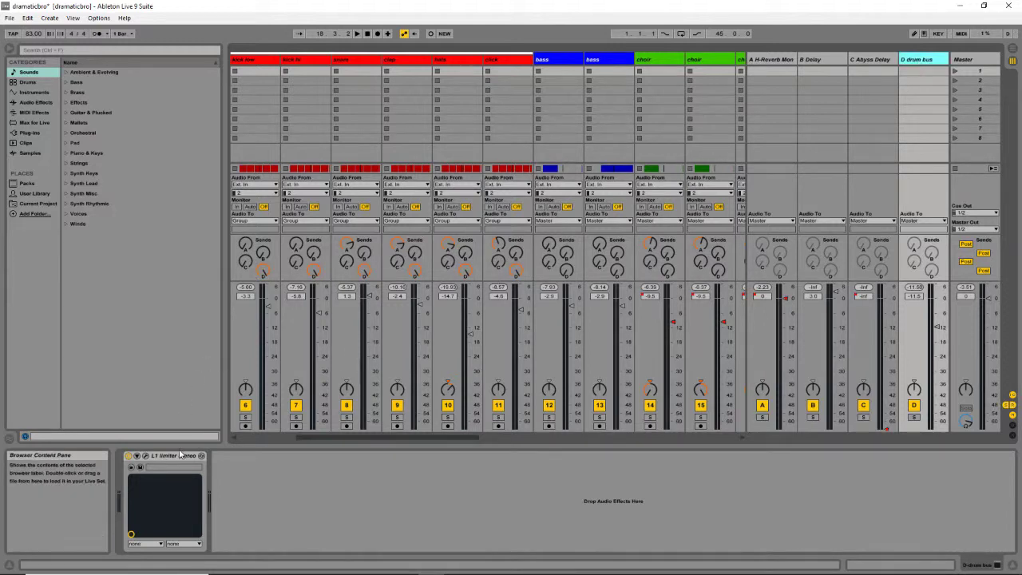
pyautogui.click(145, 455)
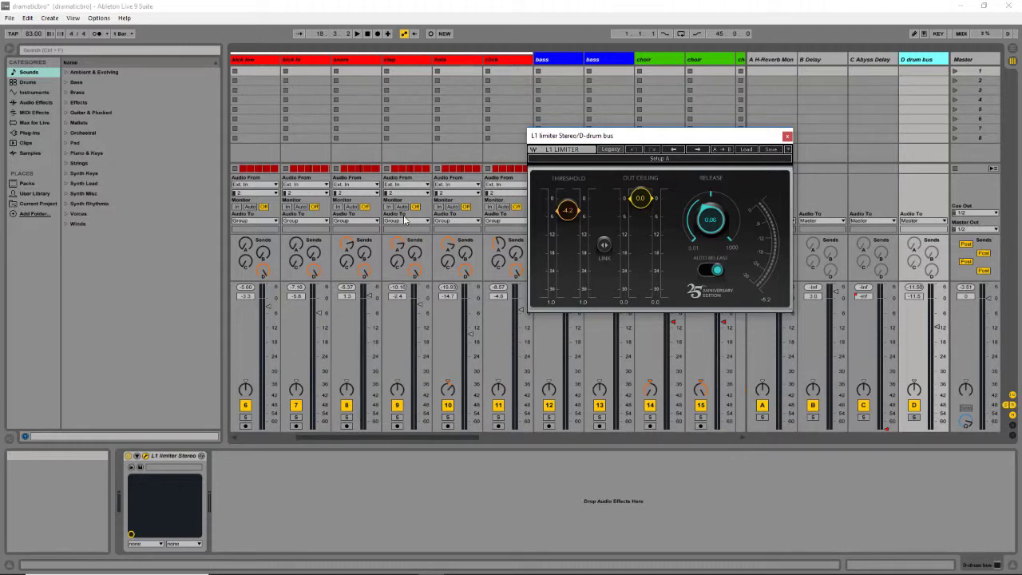
# Reset the L1 threshold to 0.0 and the D drum bus volume to 0.0 dB.
pyautogui.moveTo(568, 210); pyautogui.dragTo(568, 197)
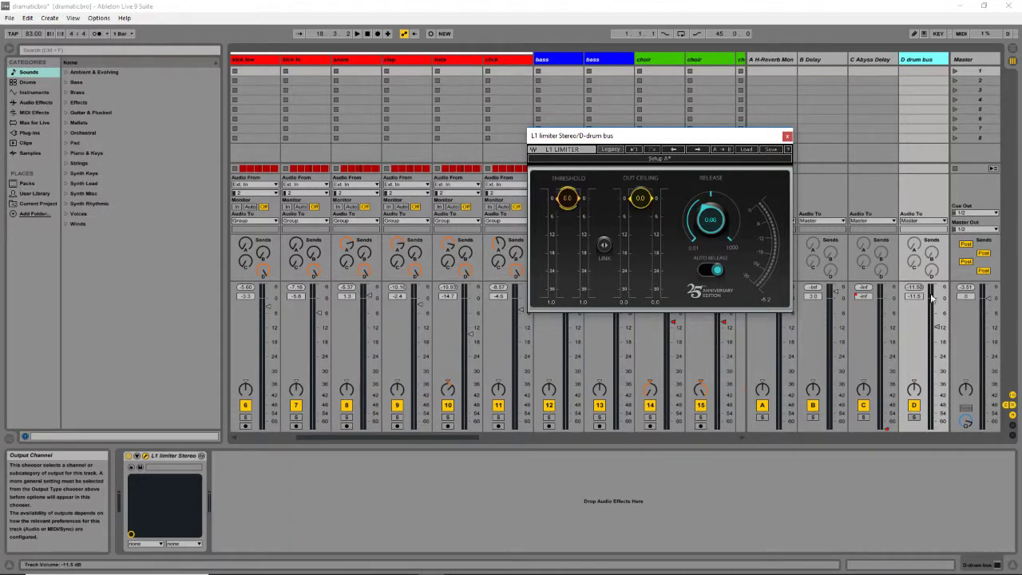
pyautogui.click(915, 297)
pyautogui.press('Delete')
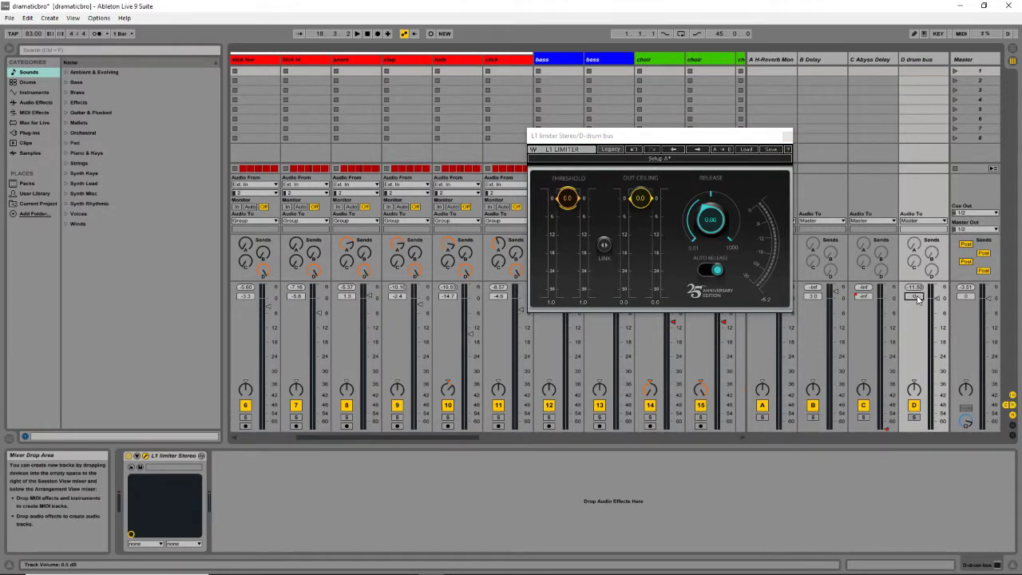
# Solo the D drum bus and lower the L1 threshold to -4.6 during playback.
pyautogui.click(915, 418)
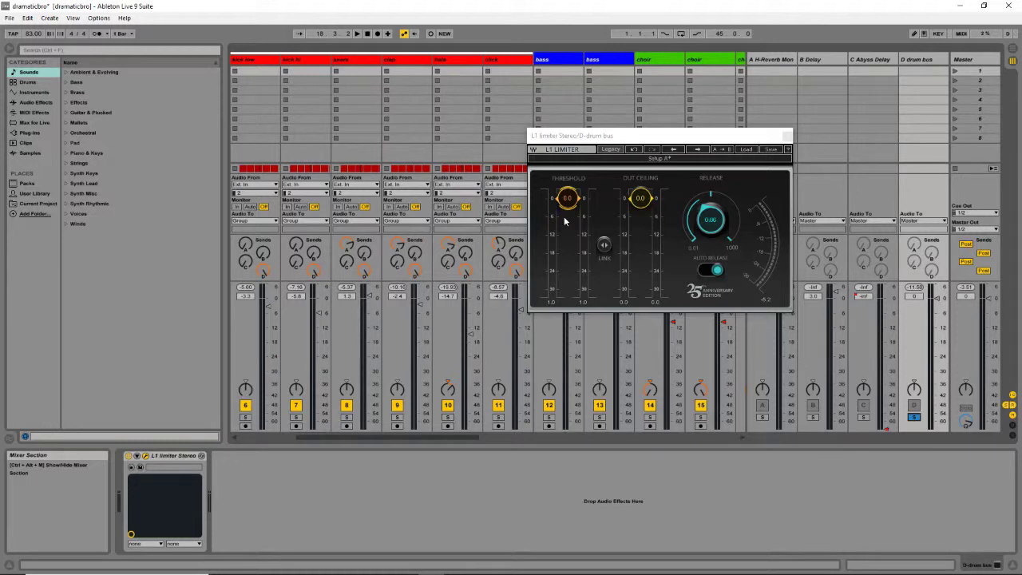
pyautogui.press('space')
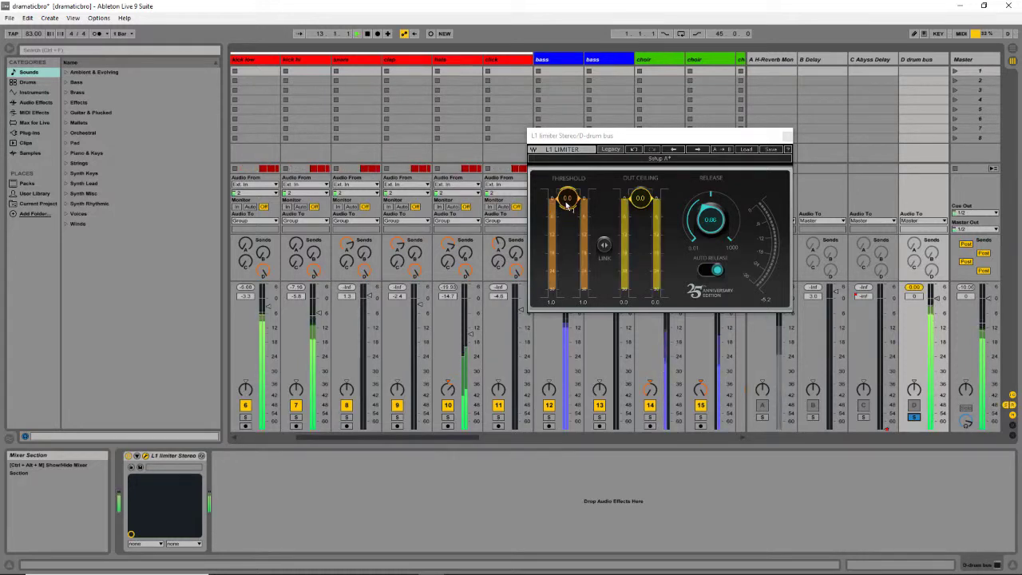
pyautogui.moveTo(567, 200); pyautogui.dragTo(567, 268)
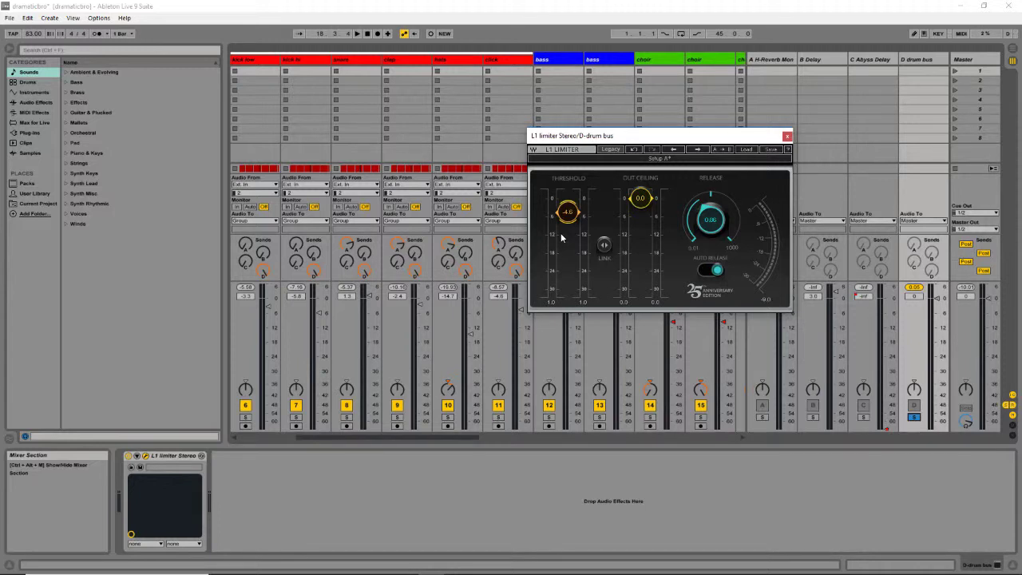
# Unsolo the D drum bus, pull it down, then blend its volume back into the playing mix.
pyautogui.click(915, 417)
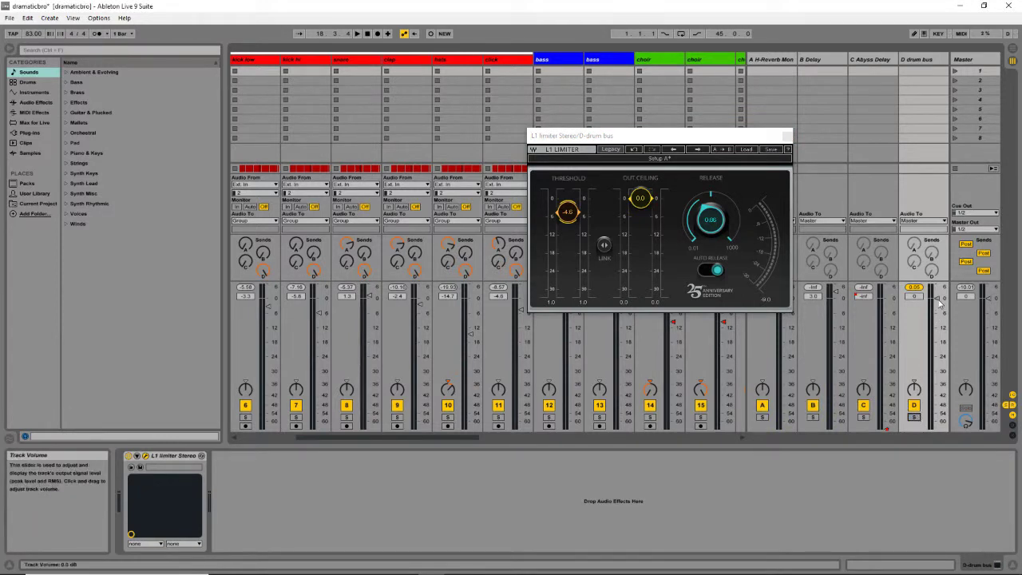
pyautogui.moveTo(938, 300); pyautogui.dragTo(938, 425)
pyautogui.press('space')
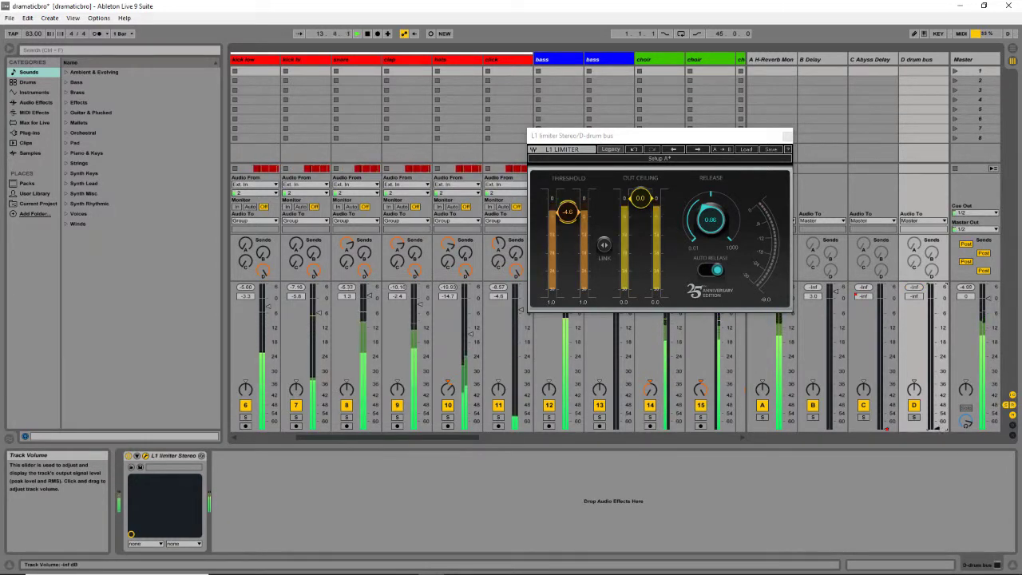
pyautogui.moveTo(938, 432); pyautogui.dragTo(937, 322)
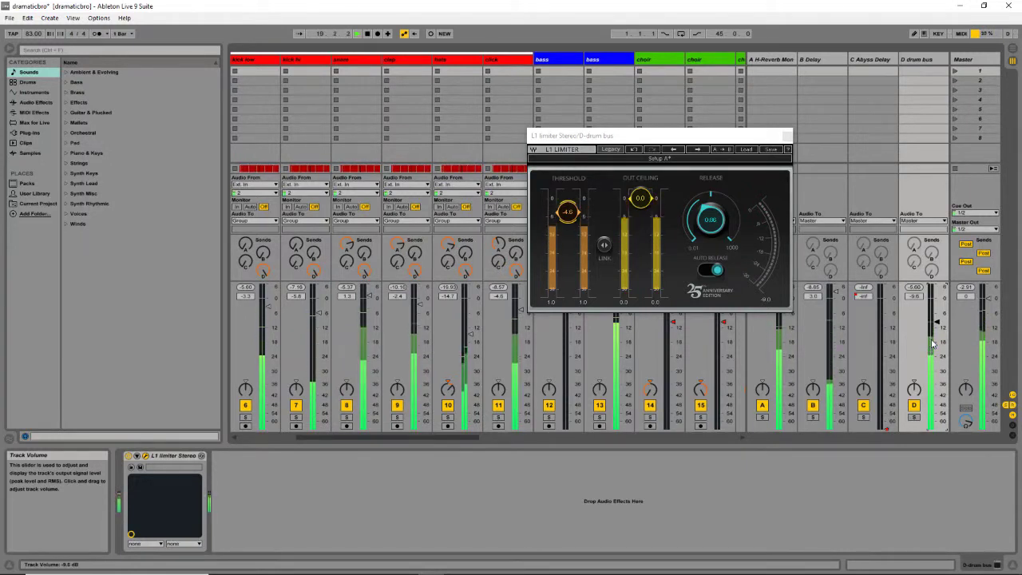
pyautogui.press('space')
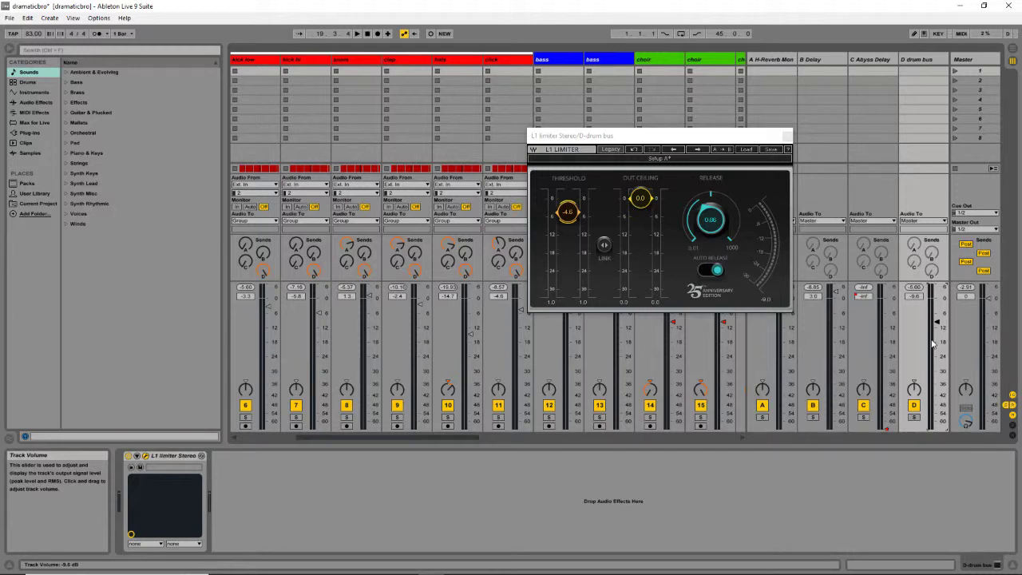
# Close the L1 window and add Ableton's Compressor after the limiter via a browser search.
pyautogui.click(786, 135)
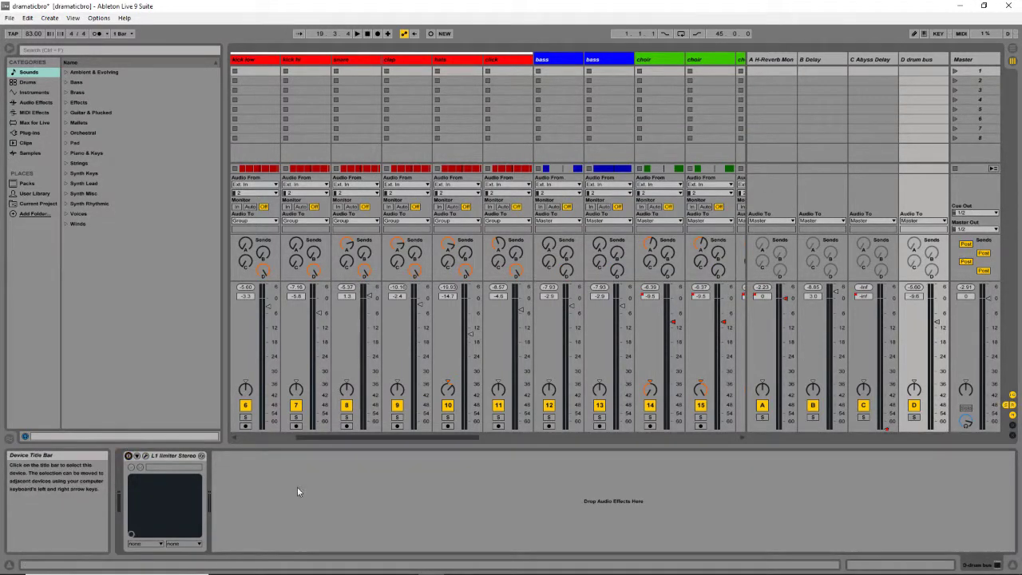
pyautogui.click(63, 51)
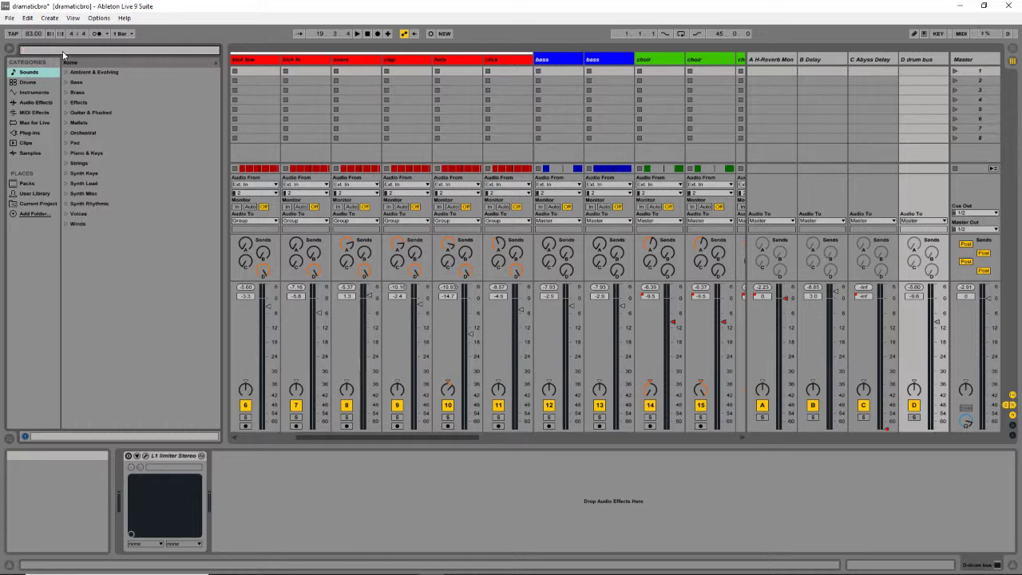
pyautogui.write('sam')
pyautogui.write('pres')
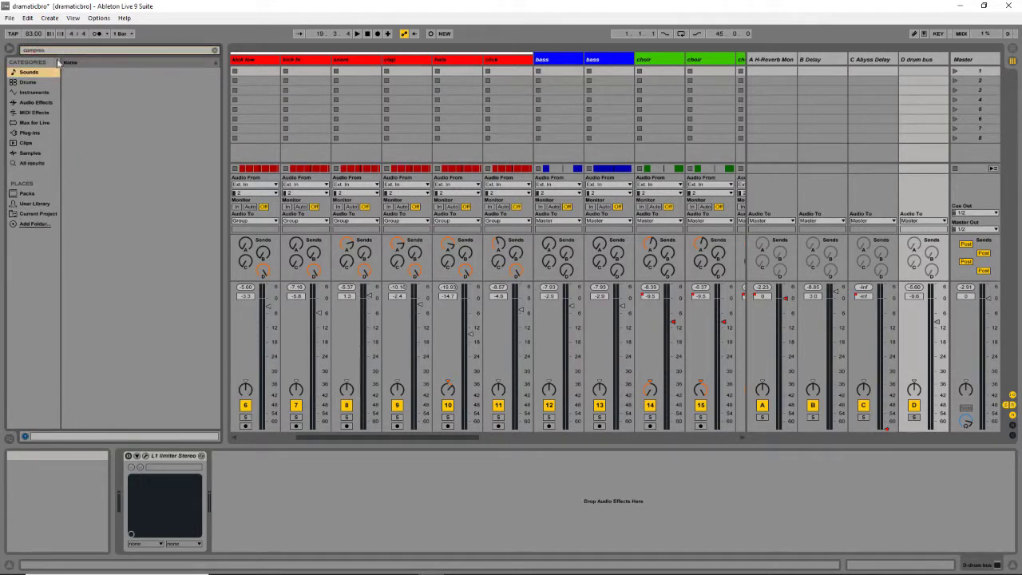
pyautogui.moveTo(84, 73); pyautogui.dragTo(253, 519)
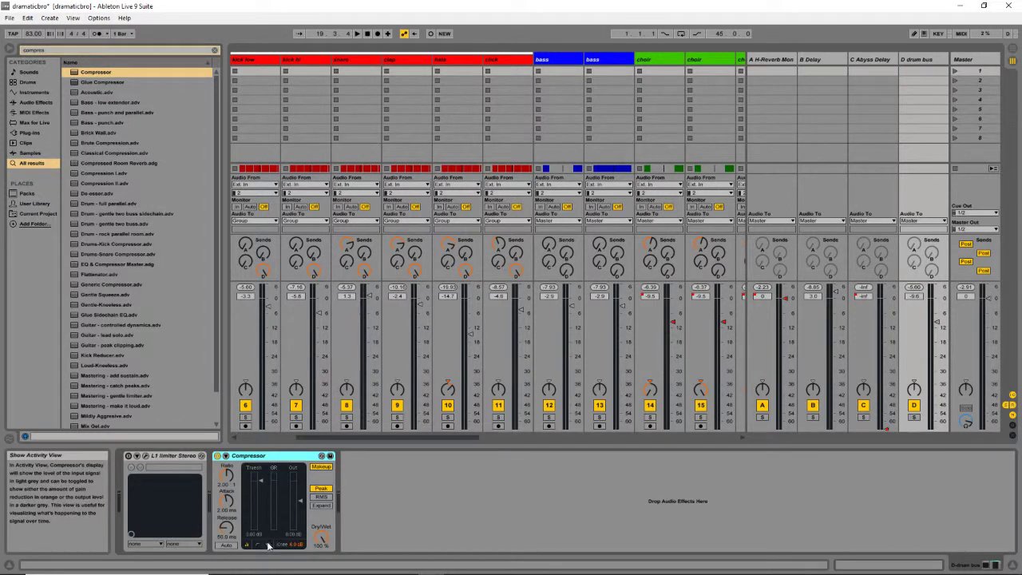
# Show the curve, disable Makeup, set ratio 99.0:1 and attack 23 ms, and solo the bus.
pyautogui.click(257, 546)
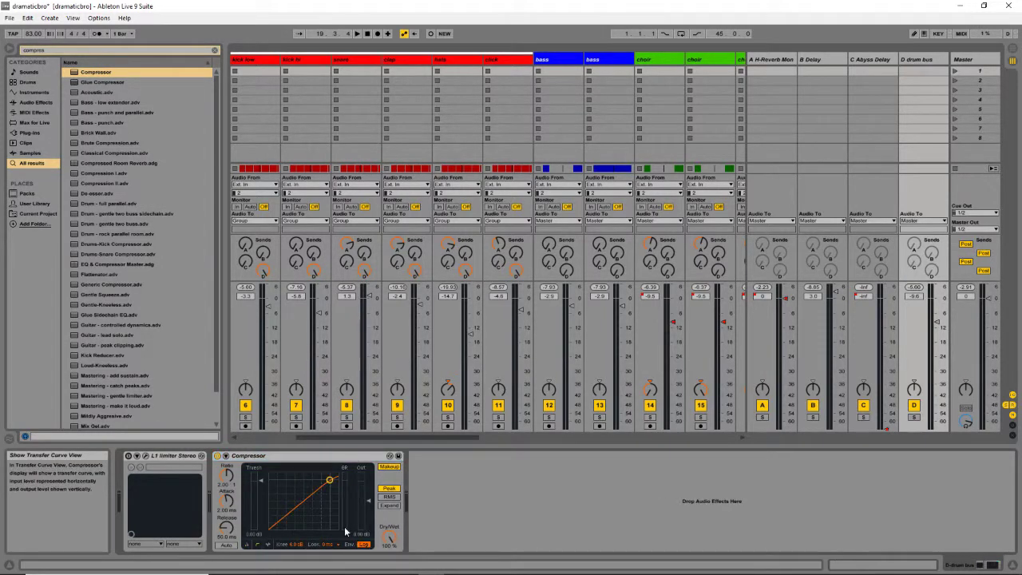
pyautogui.click(389, 467)
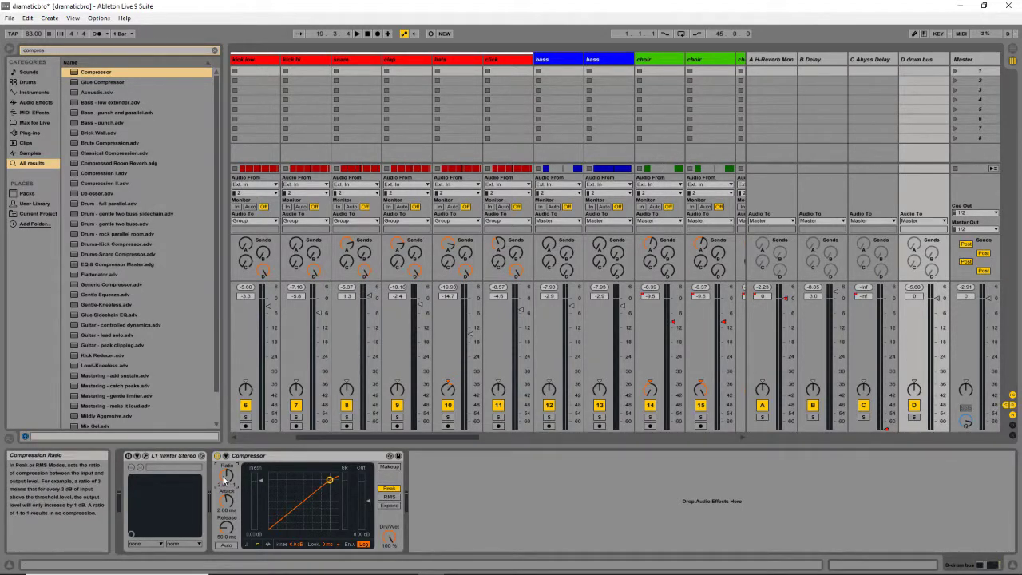
pyautogui.click(269, 457)
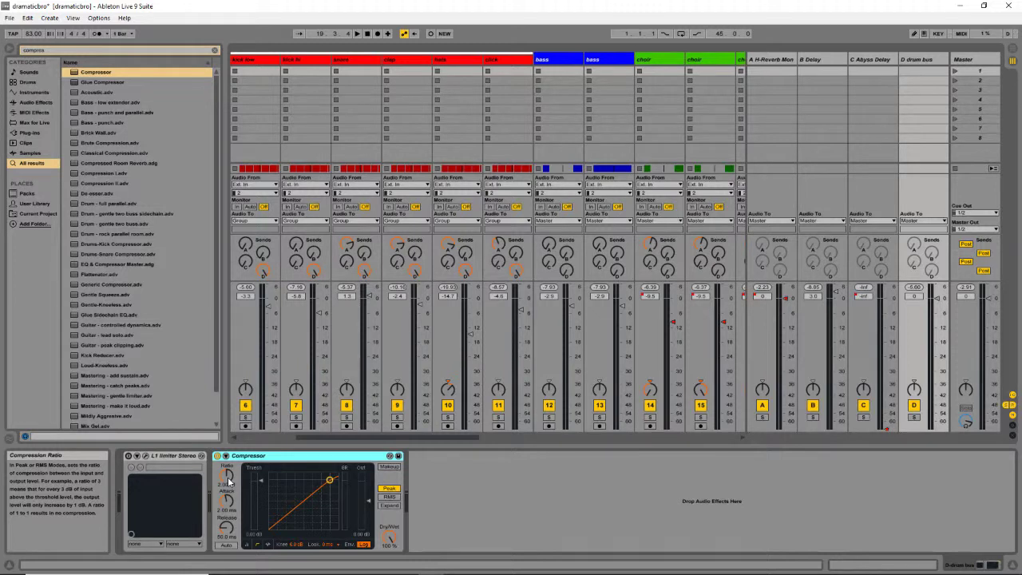
pyautogui.scroll(3, 228, 479)
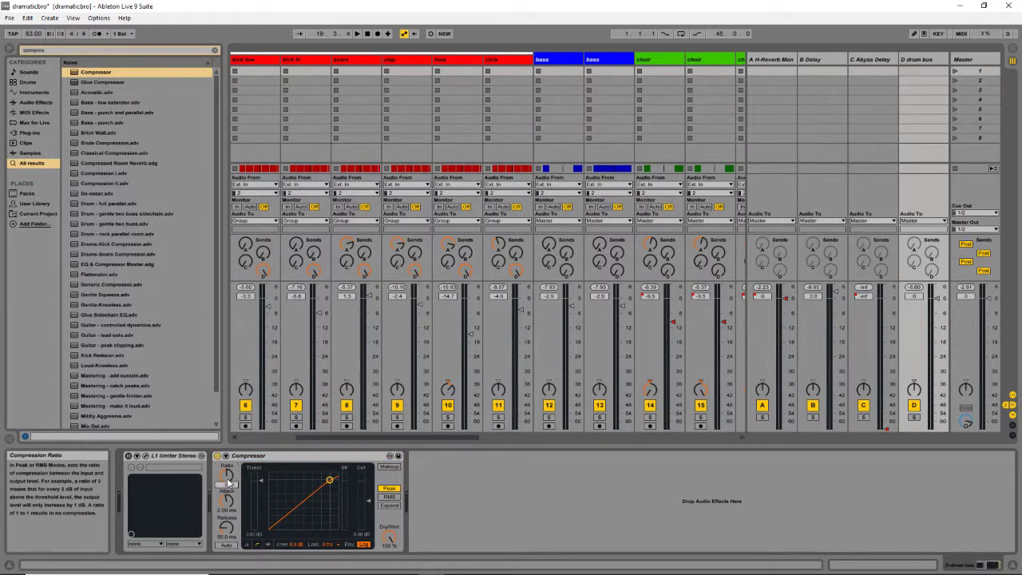
pyautogui.scroll(2, 228, 501)
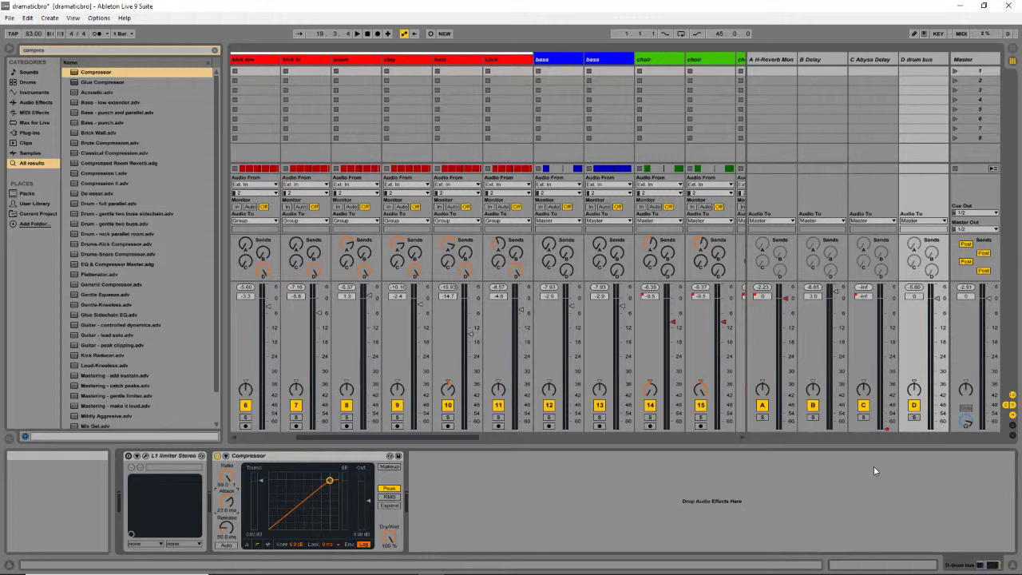
pyautogui.click(913, 417)
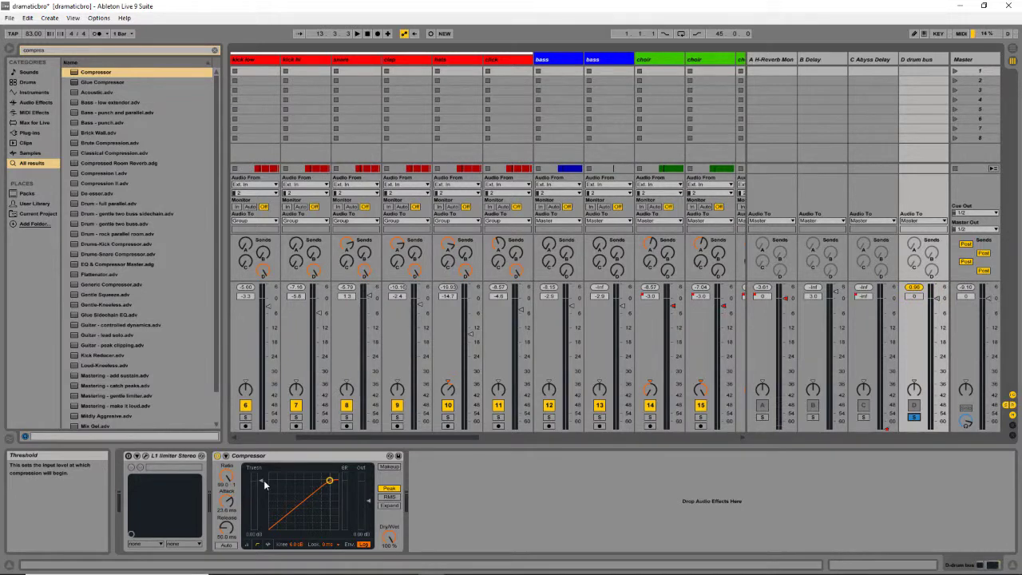
# Audition the drum bus Compressor with lowered threshold and about 1.50 dB output gain.
pyautogui.press('space')
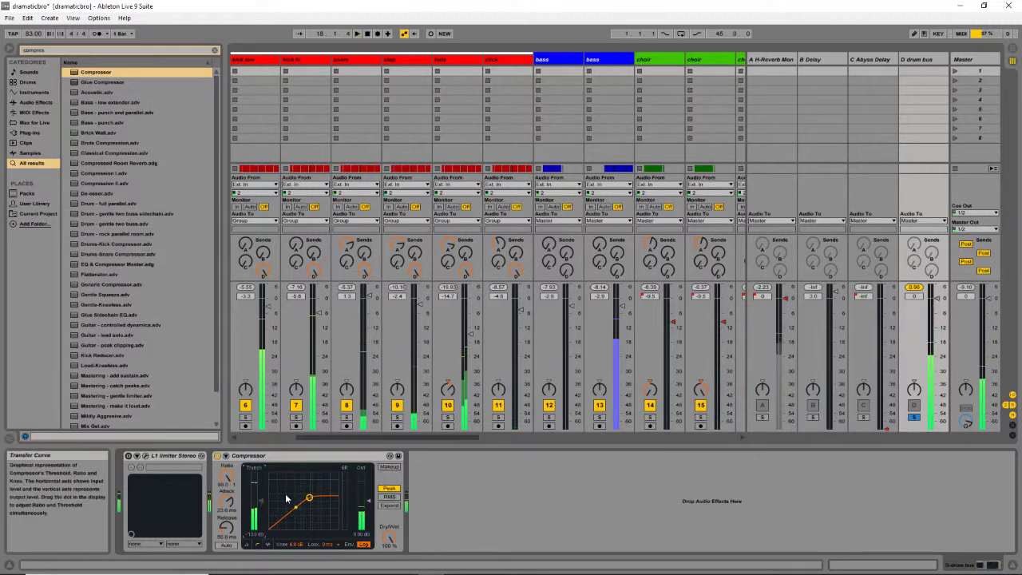
pyautogui.press('space')
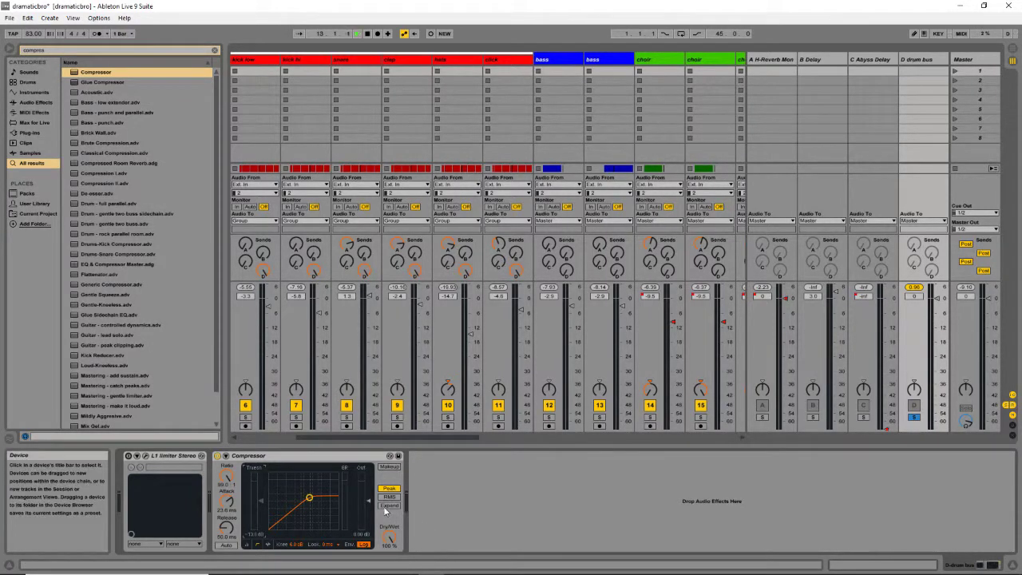
pyautogui.press('space')
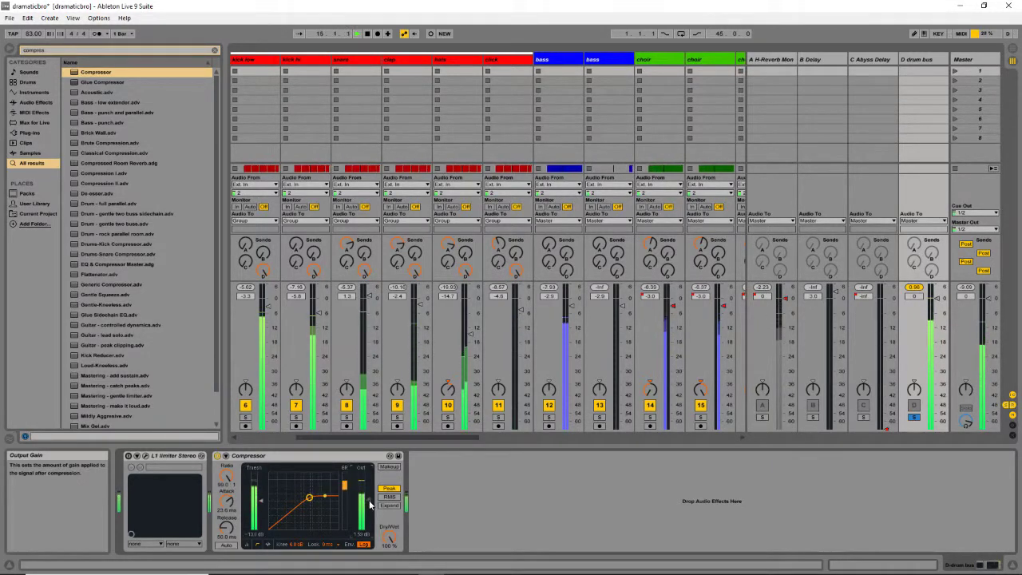
pyautogui.press('space')
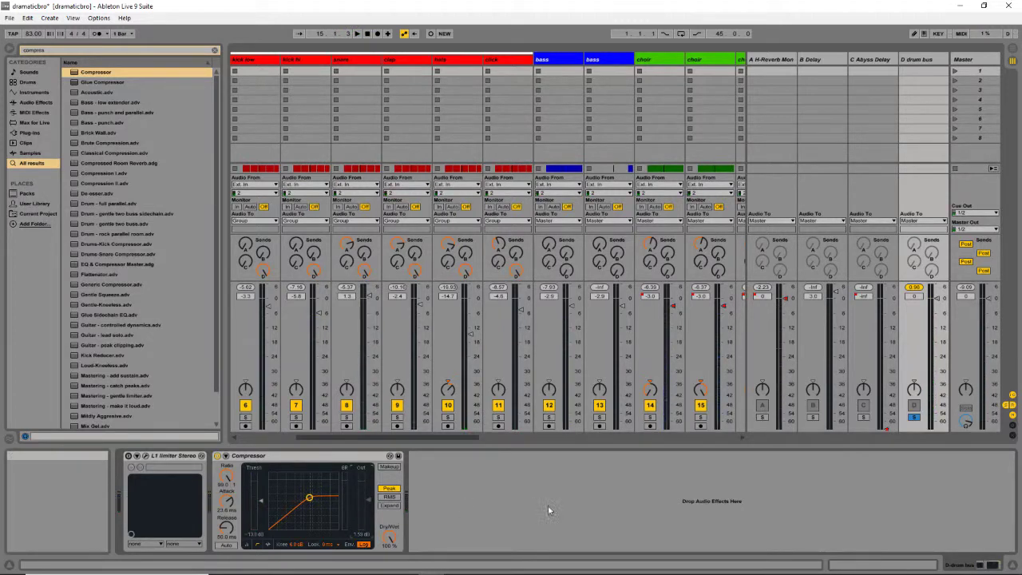
# Unsolo the D drum bus, silence it, then raise it to about -4.5 dB during playback.
pyautogui.click(914, 416)
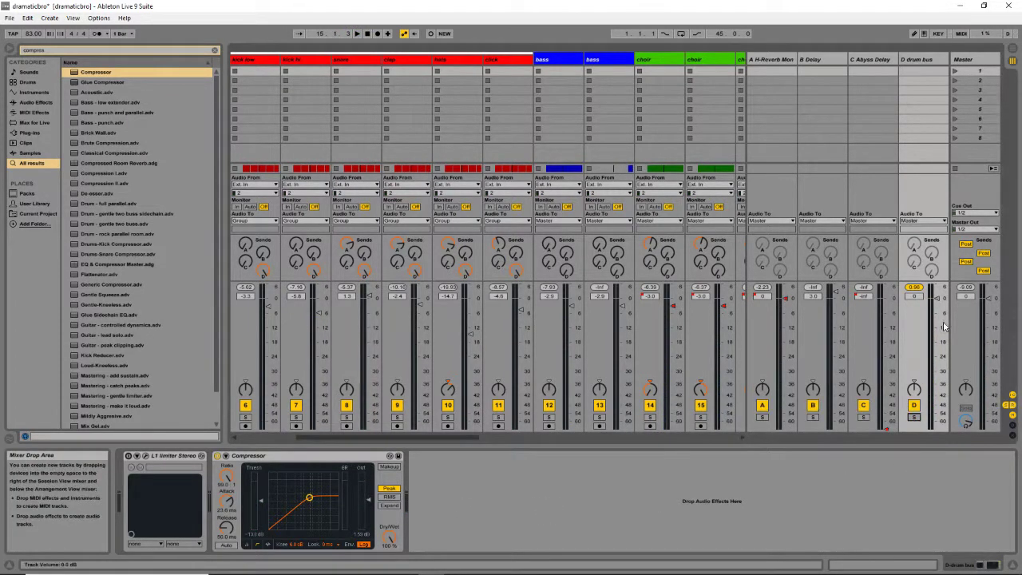
pyautogui.moveTo(936, 302); pyautogui.dragTo(938, 431)
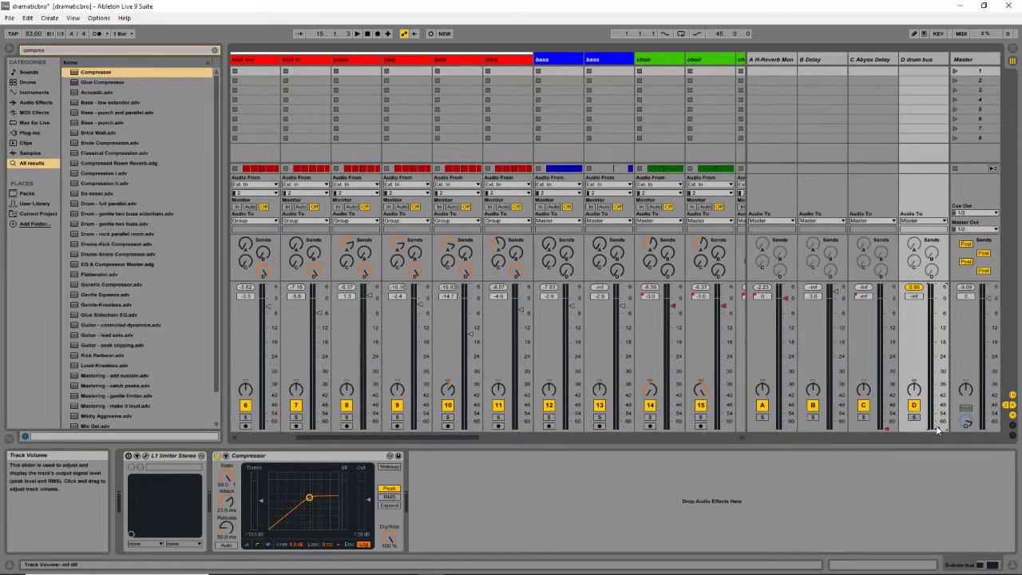
pyautogui.press('space')
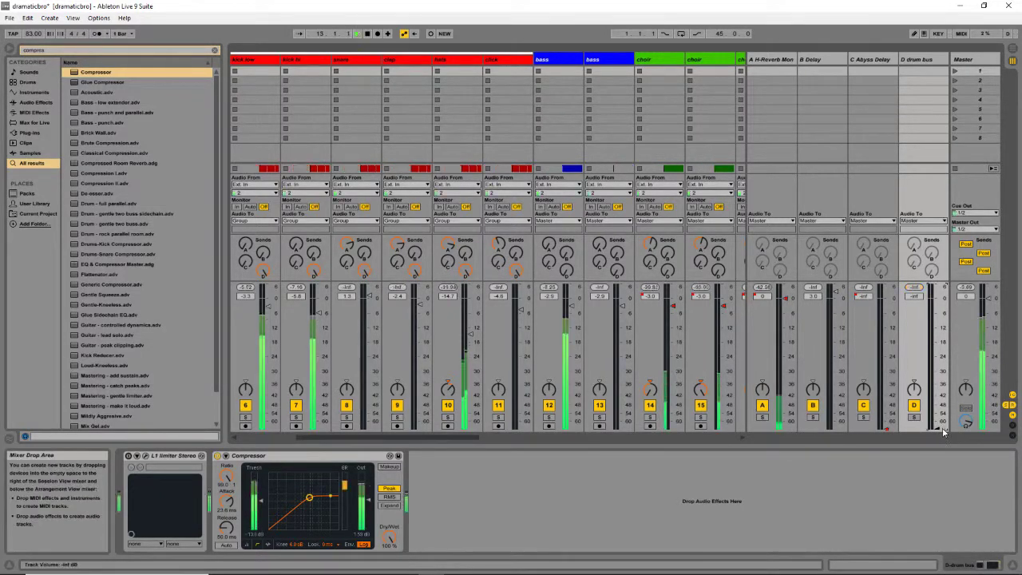
pyautogui.moveTo(938, 431); pyautogui.dragTo(941, 315)
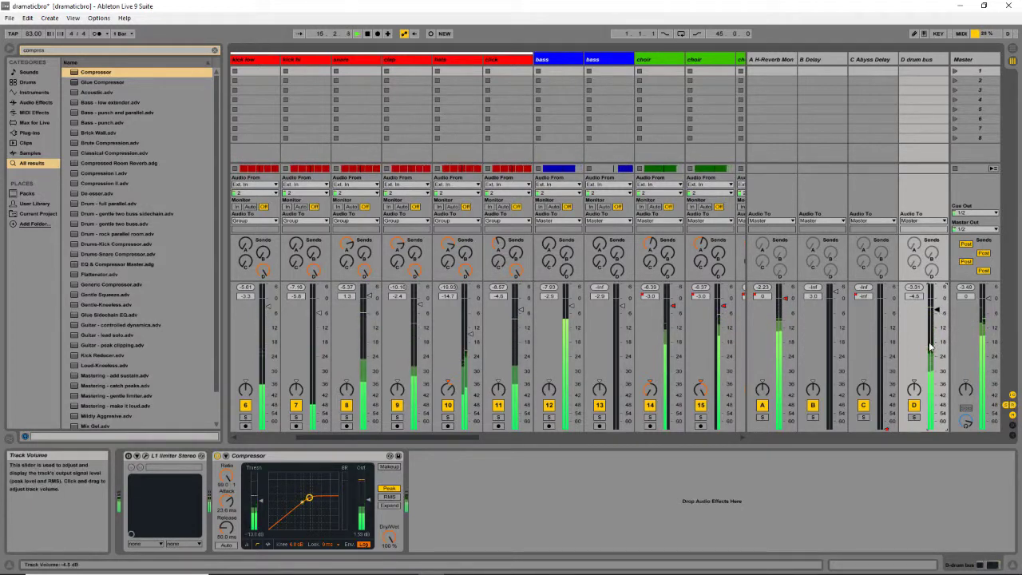